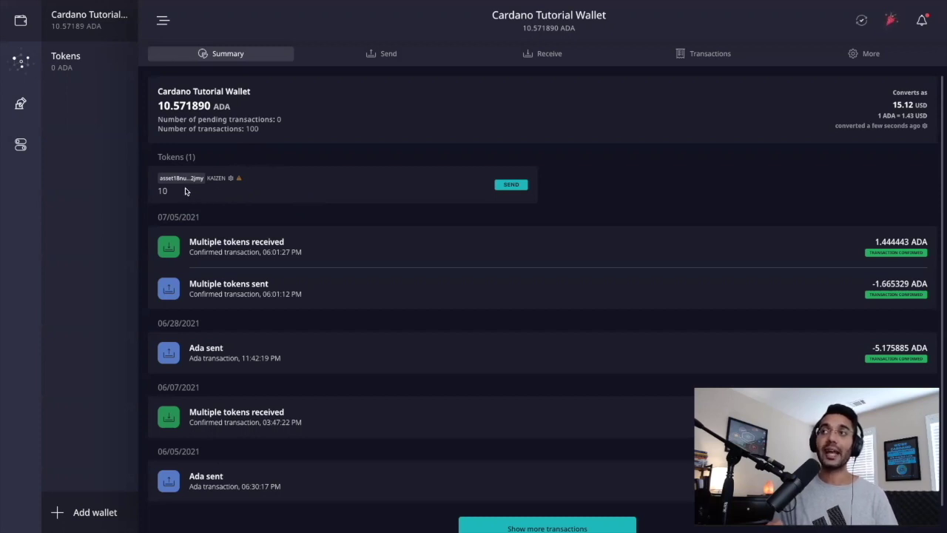
- View the KAIZEN asset details in the Cardano Tutorial Wallet, which holds 10 KAIZEN
{"action": "mouse_move", "coordinate": [178, 182]}
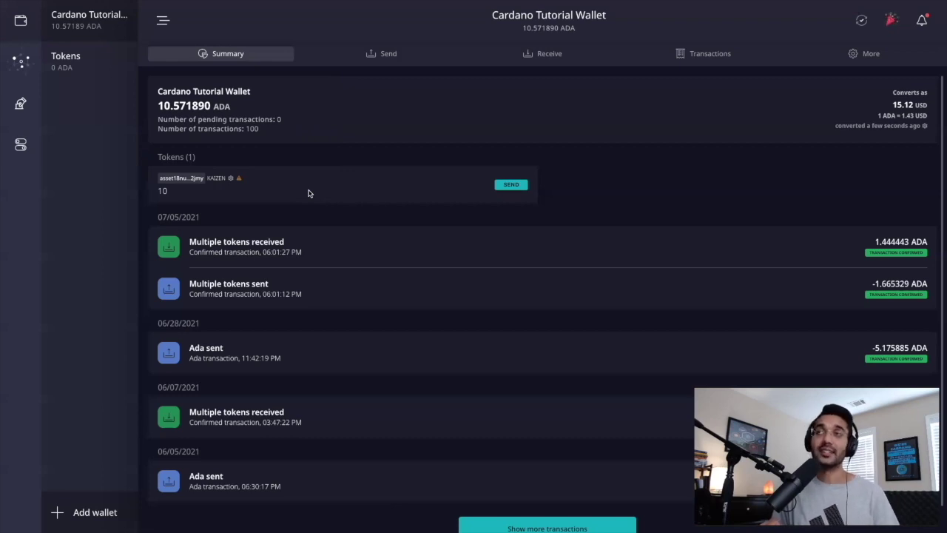
- Copy the first address from the Tokens wallet's Receive tab, then reselect Cardano Tutorial Wallet
{"action": "left_click", "coordinate": [104, 67]}
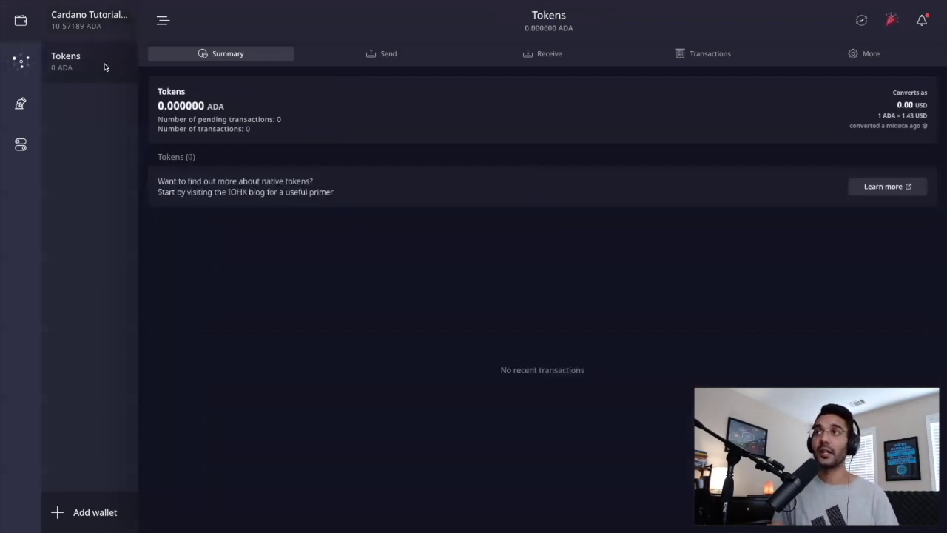
{"action": "left_click", "coordinate": [560, 59]}
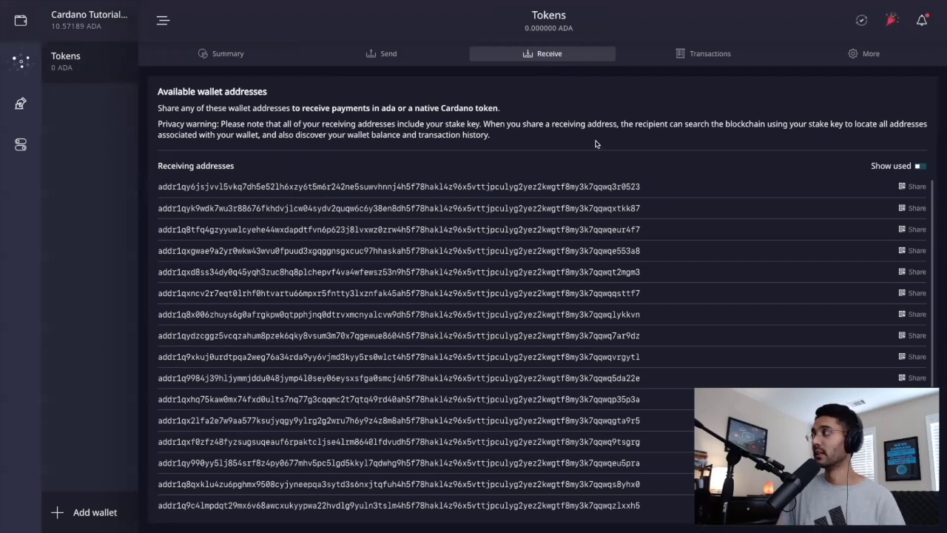
{"action": "left_click", "coordinate": [918, 187]}
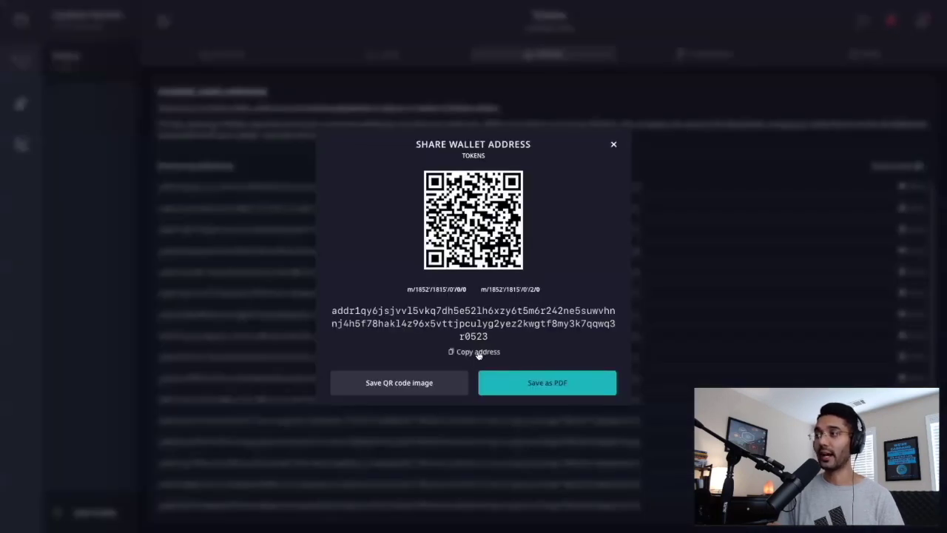
{"action": "left_click", "coordinate": [482, 352]}
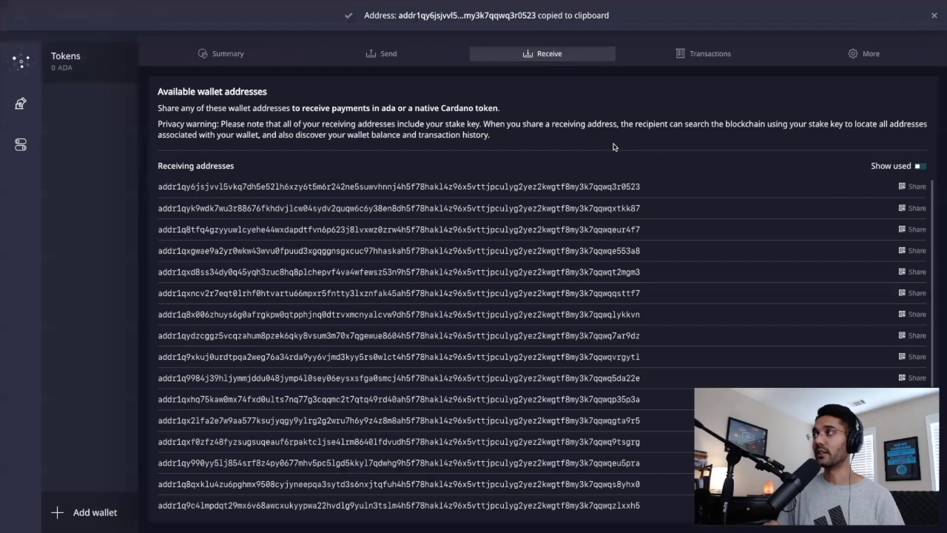
{"action": "left_click", "coordinate": [616, 144]}
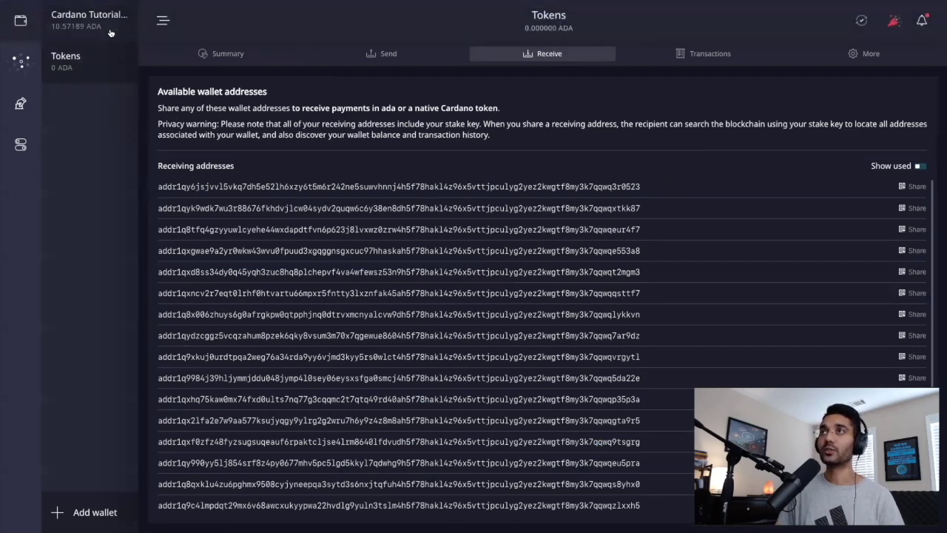
{"action": "left_click", "coordinate": [110, 30]}
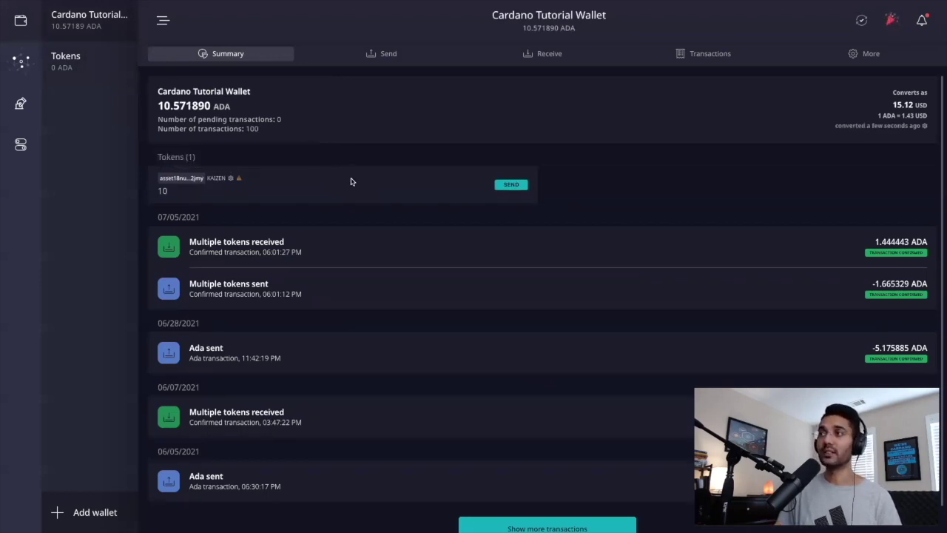
- Begin sending KAIZEN, pasting the Tokens wallet's address into the Receiver field
{"action": "left_click", "coordinate": [507, 189]}
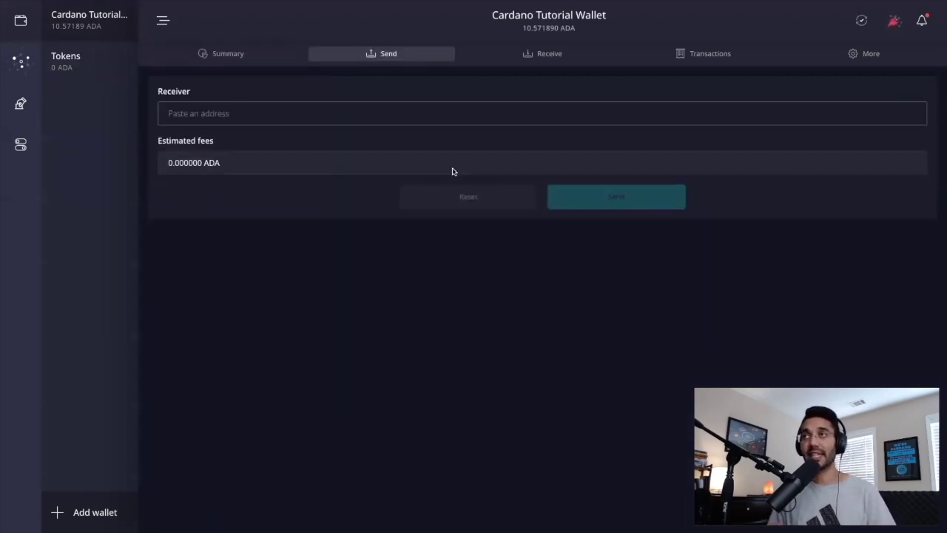
{"action": "left_click", "coordinate": [442, 118]}
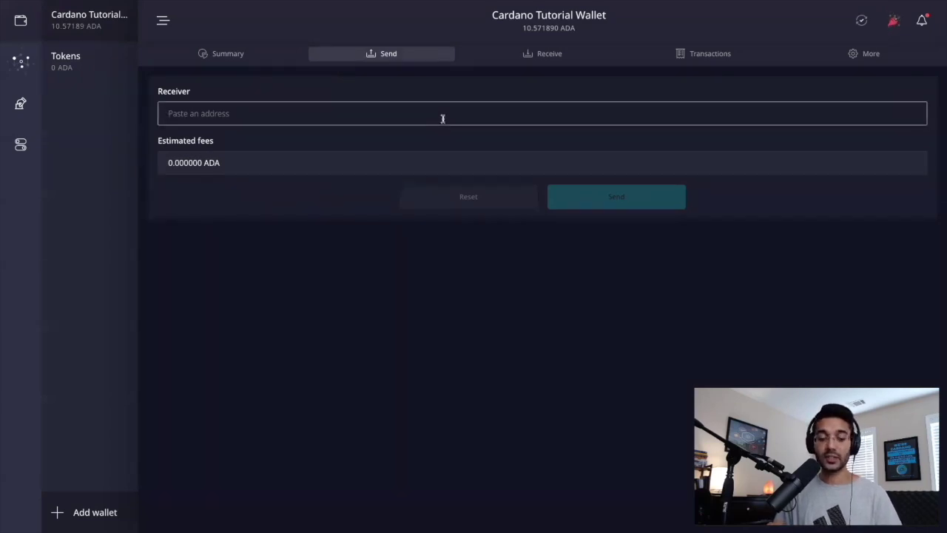
{"action": "key", "text": "ctrl+v"}
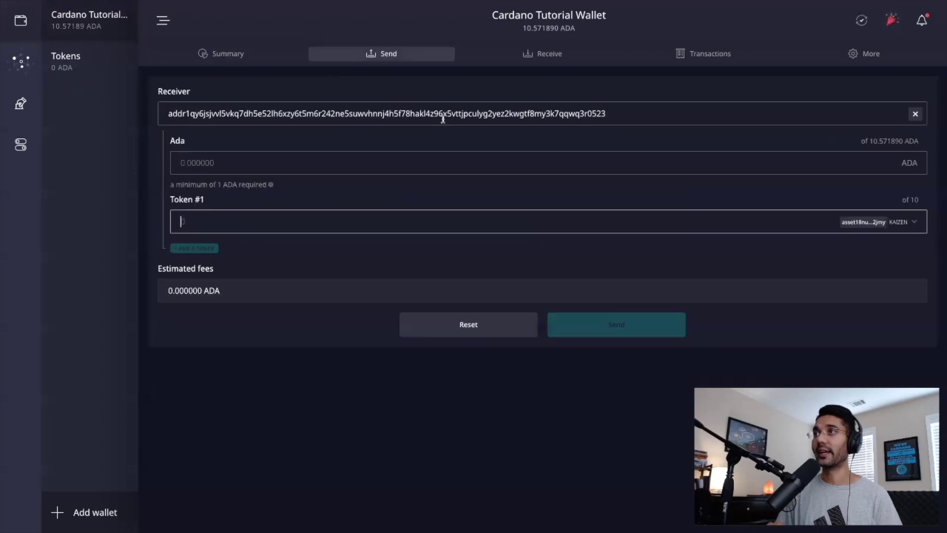
{"action": "mouse_move", "coordinate": [302, 205]}
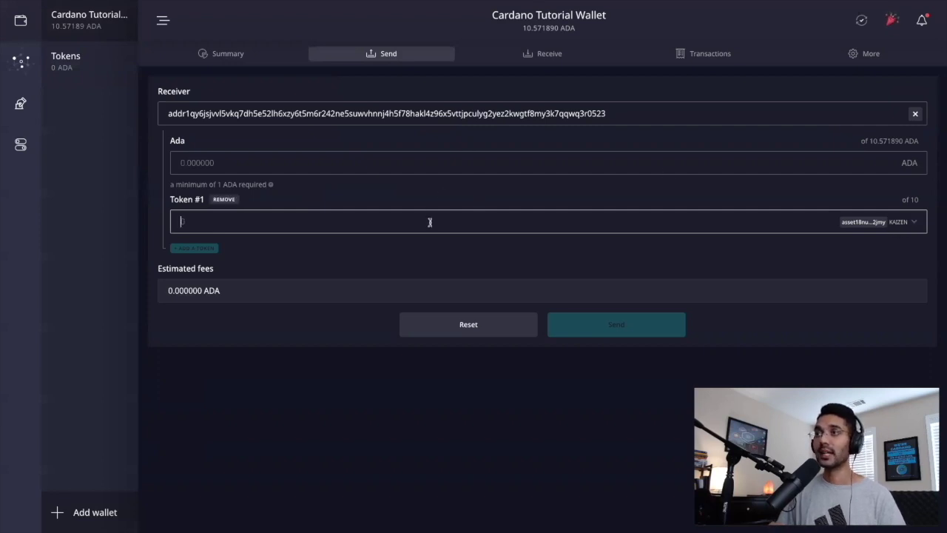
- Enter 5 KAIZEN and 1.444443 ADA, keep KAIZEN as the token, and proceed to confirmation
{"action": "type", "text": "5"}
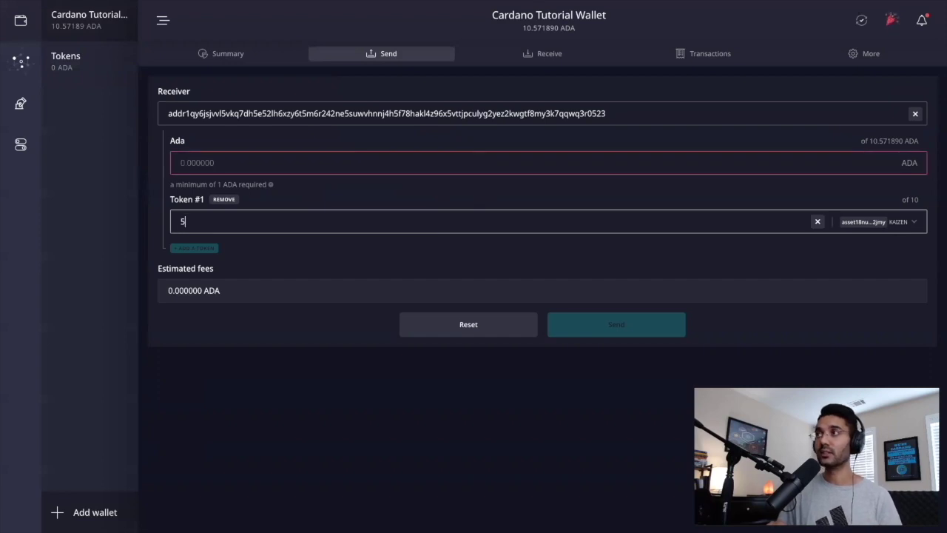
{"action": "left_click", "coordinate": [444, 165]}
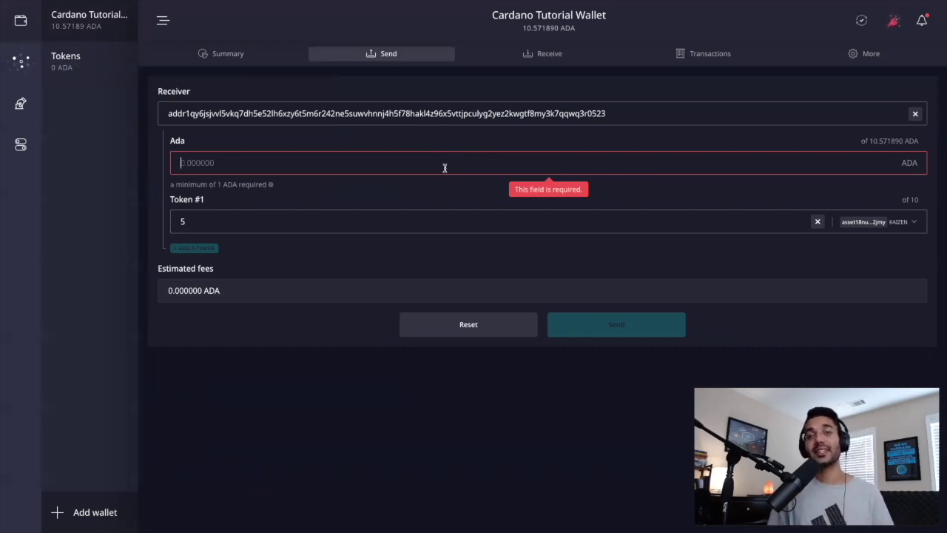
{"action": "type", "text": "1"}
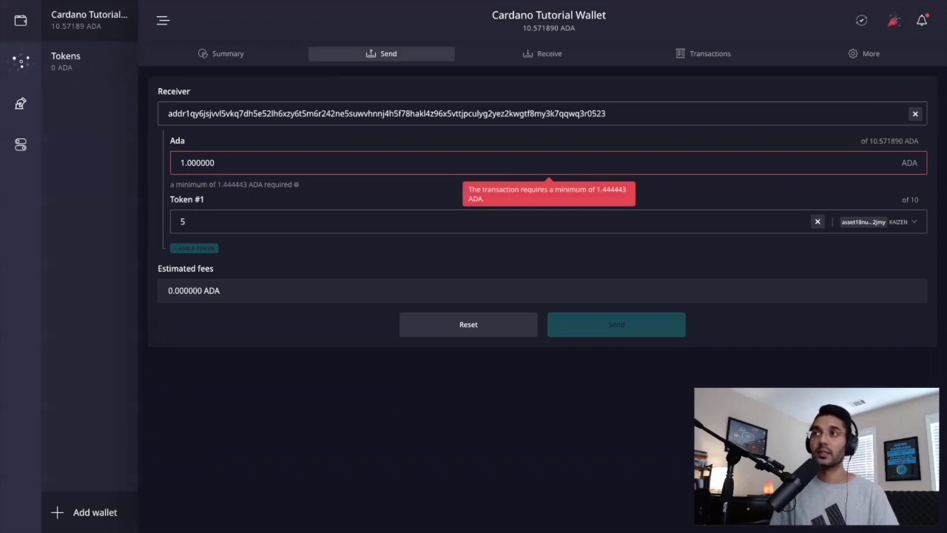
{"action": "type", "text": ".444443"}
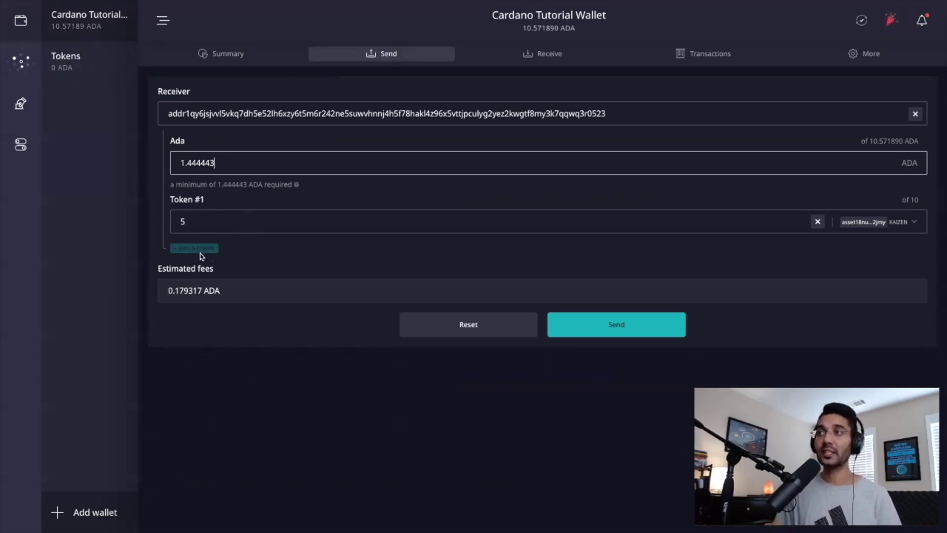
{"action": "left_click", "coordinate": [915, 227]}
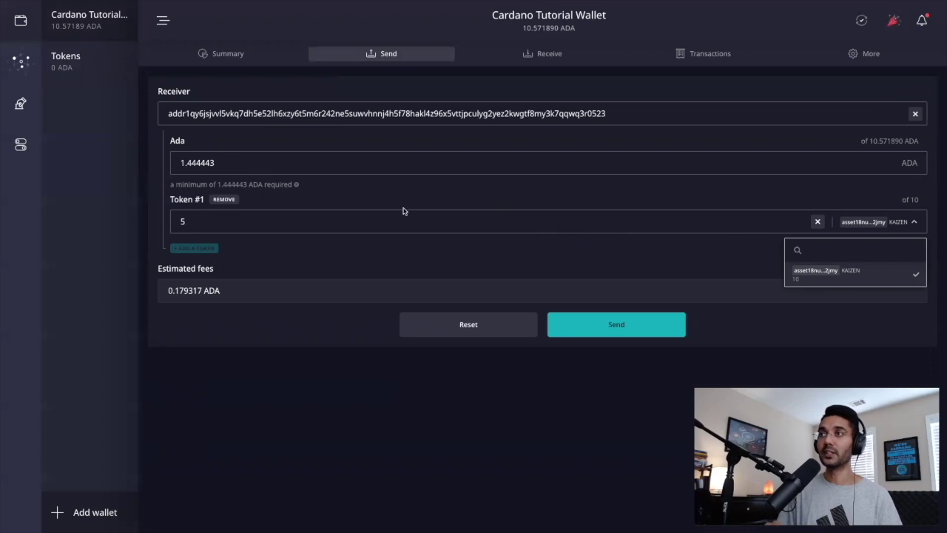
{"action": "left_click", "coordinate": [361, 260]}
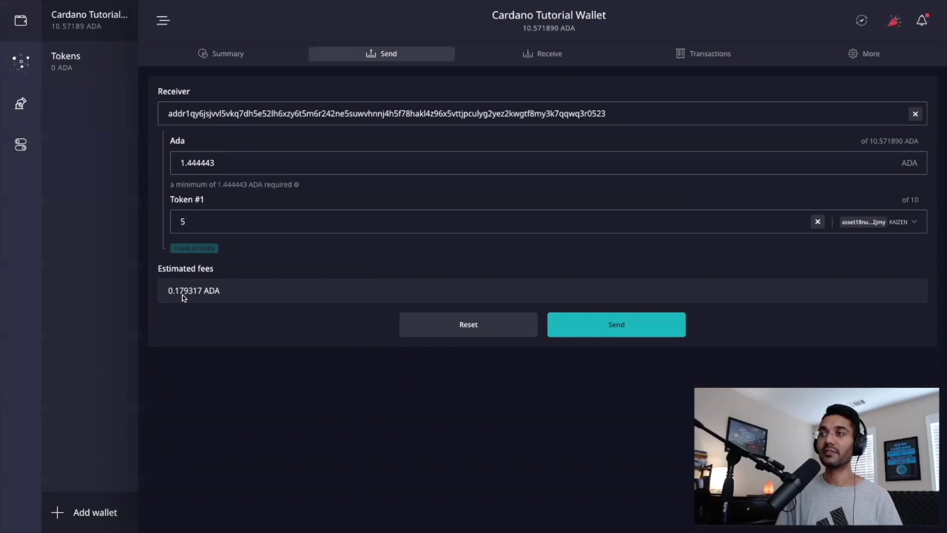
{"action": "left_click", "coordinate": [596, 330]}
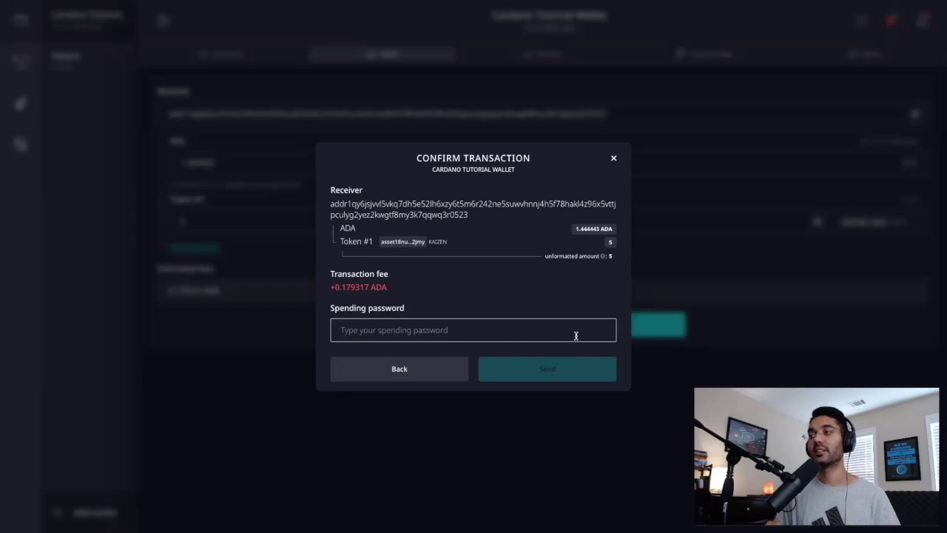
- Enter the spending password and submit the 5 KAIZEN transaction
{"action": "type", "text": "•••••••••••"}
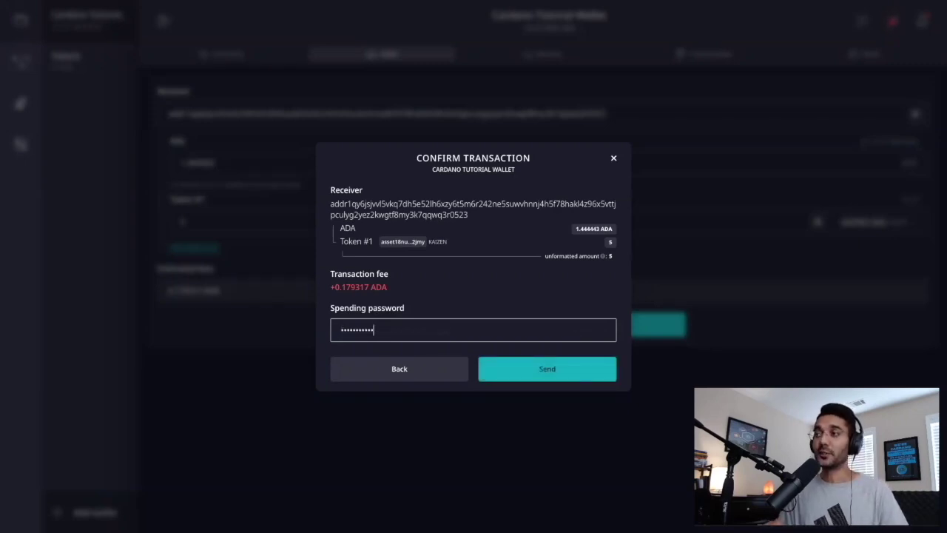
{"action": "left_click", "coordinate": [588, 378]}
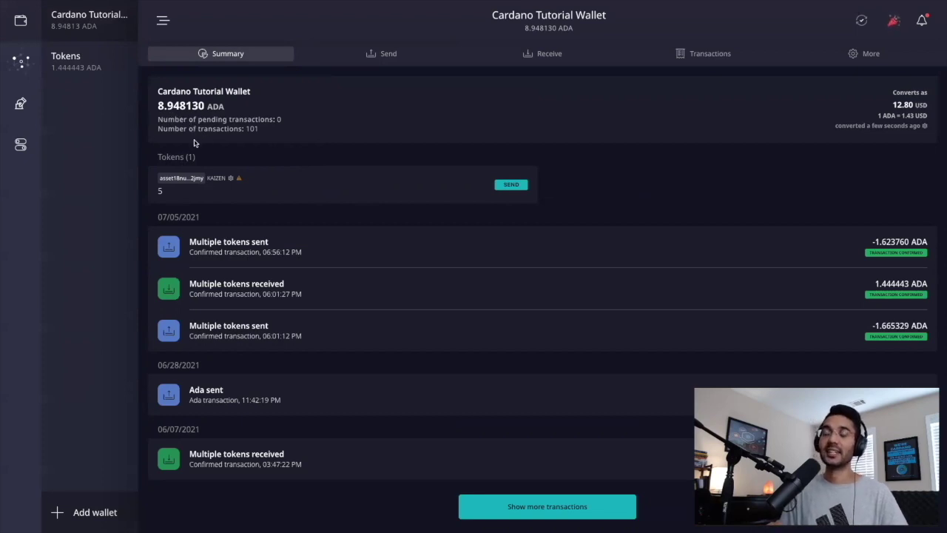
- Confirm the Tokens wallet summary shows 5 KAIZEN, then switch to the browser showing pool.pm
{"action": "left_click", "coordinate": [118, 70]}
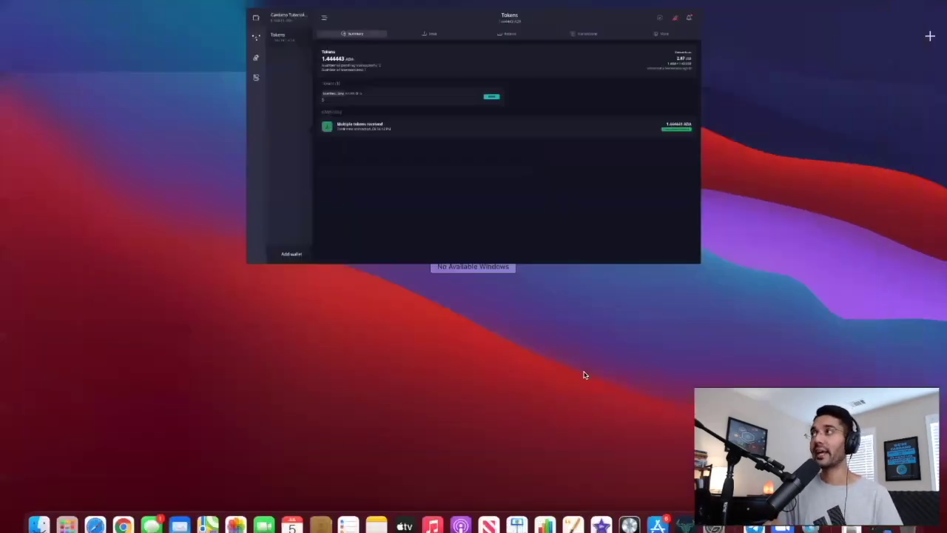
{"action": "key", "text": "ctrl+Up"}
{"action": "left_click", "coordinate": [595, 41]}
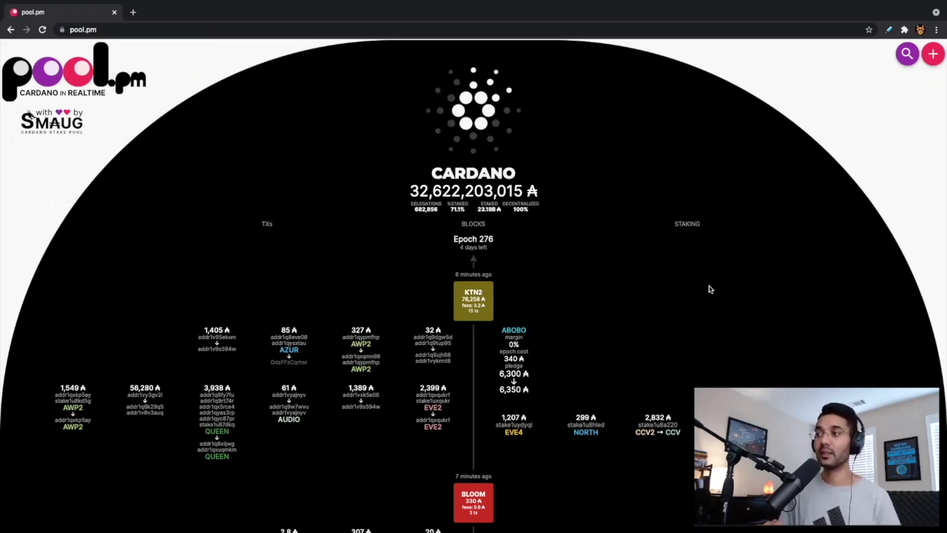
{"action": "scroll", "coordinate": [681, 317], "scroll_direction": "down", "scroll_amount": 2}
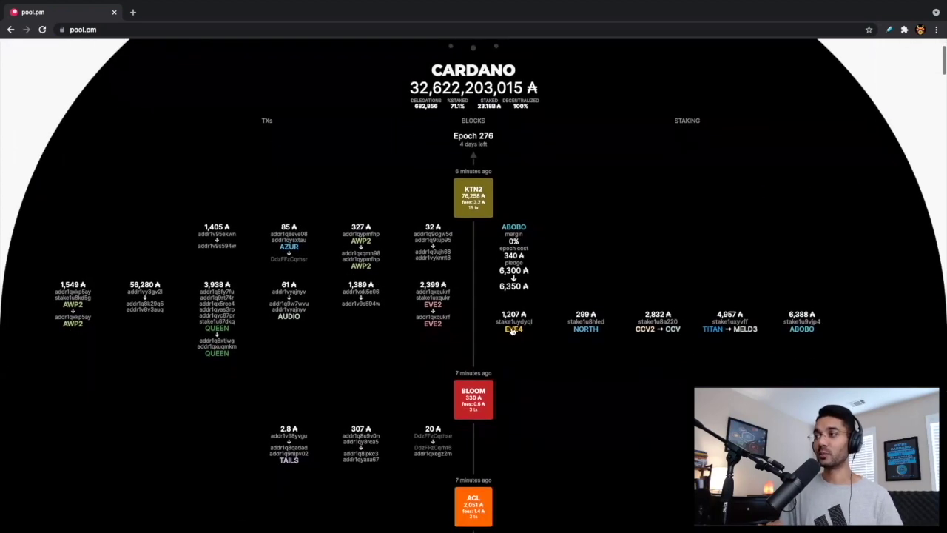
{"action": "scroll", "coordinate": [512, 370], "scroll_direction": "down", "scroll_amount": 2}
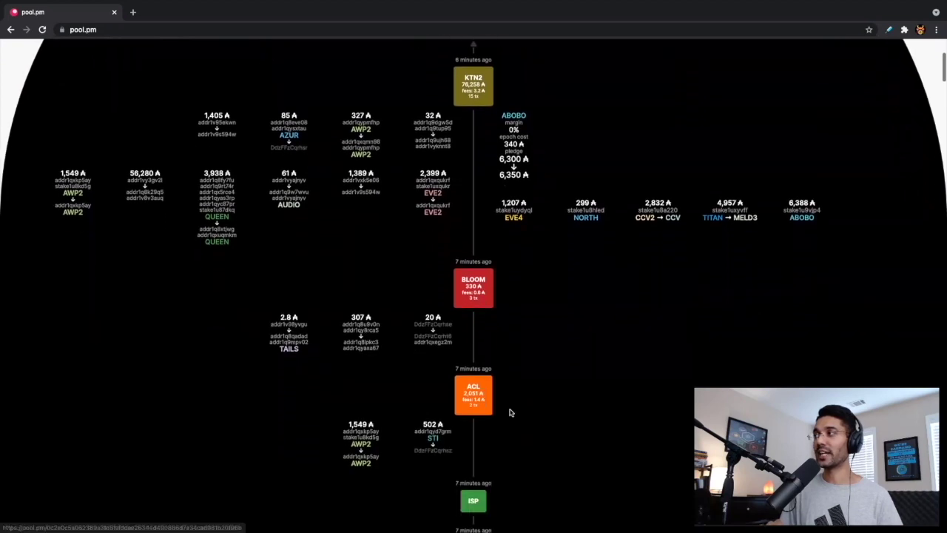
{"action": "scroll", "coordinate": [525, 375], "scroll_direction": "down", "scroll_amount": 2}
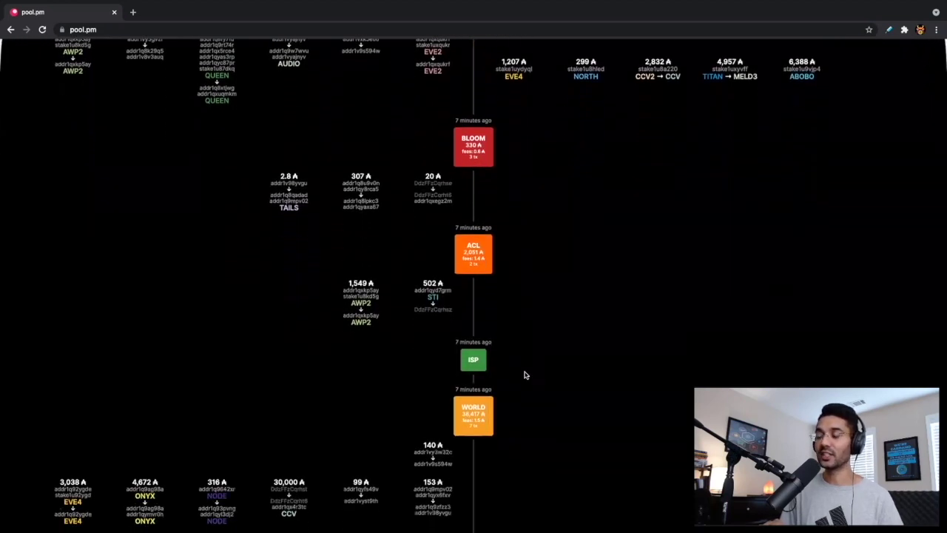
{"action": "scroll", "coordinate": [524, 376], "scroll_direction": "down", "scroll_amount": 2}
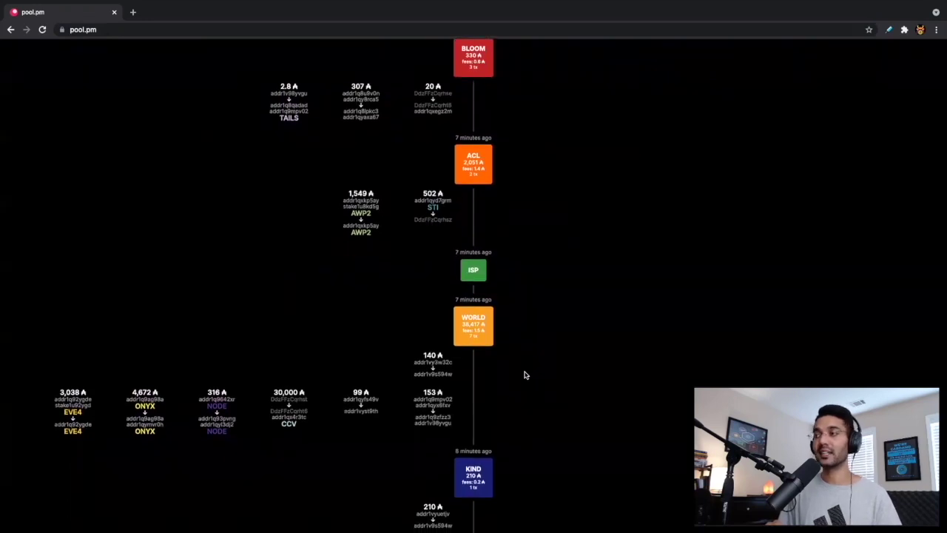
{"action": "scroll", "coordinate": [524, 375], "scroll_direction": "up", "scroll_amount": 5}
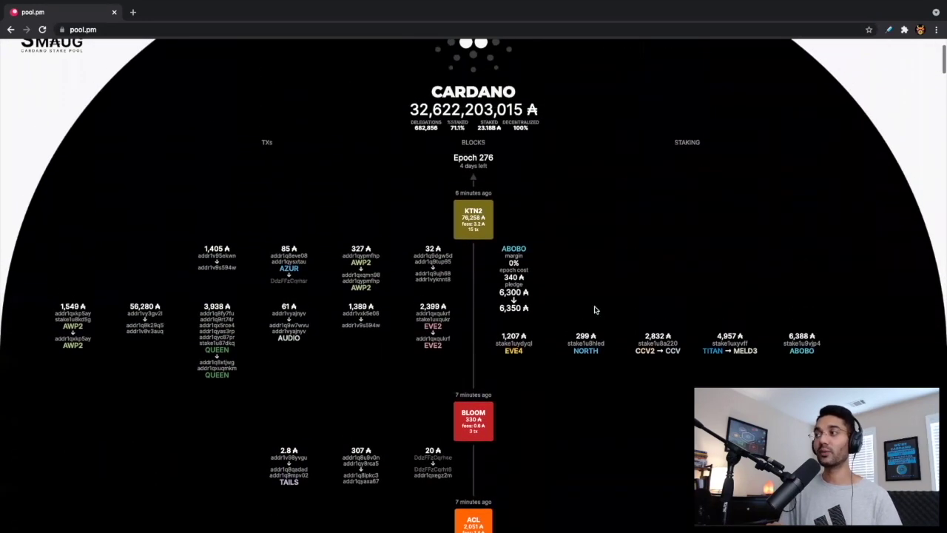
{"action": "scroll", "coordinate": [595, 309], "scroll_direction": "up", "scroll_amount": 2}
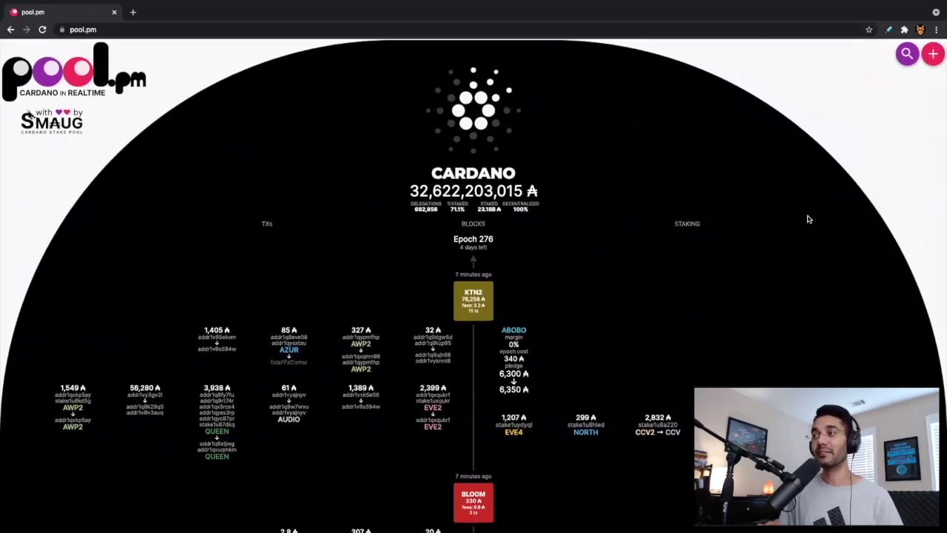
- Browse pool.pm's live Tokens page to find the KAIZEN entry
{"action": "left_click", "coordinate": [931, 59]}
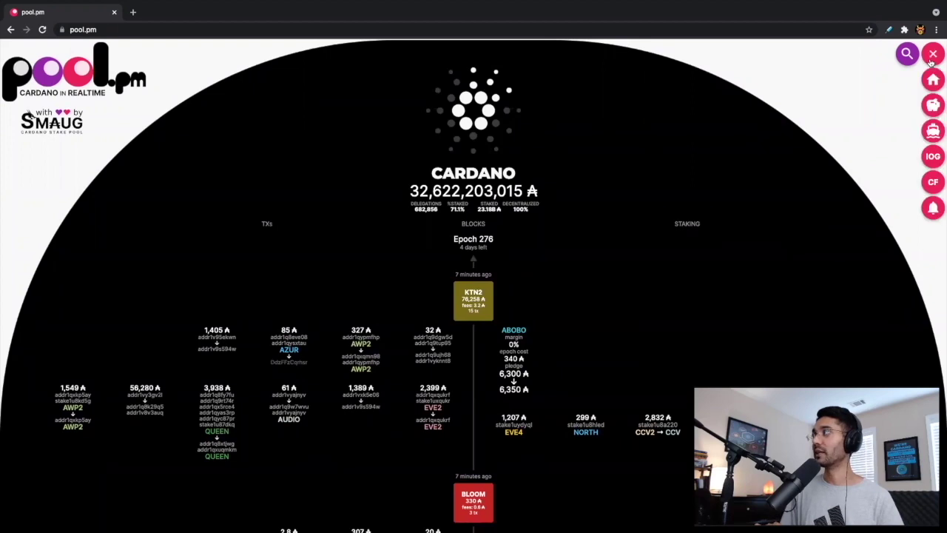
{"action": "left_click", "coordinate": [933, 107]}
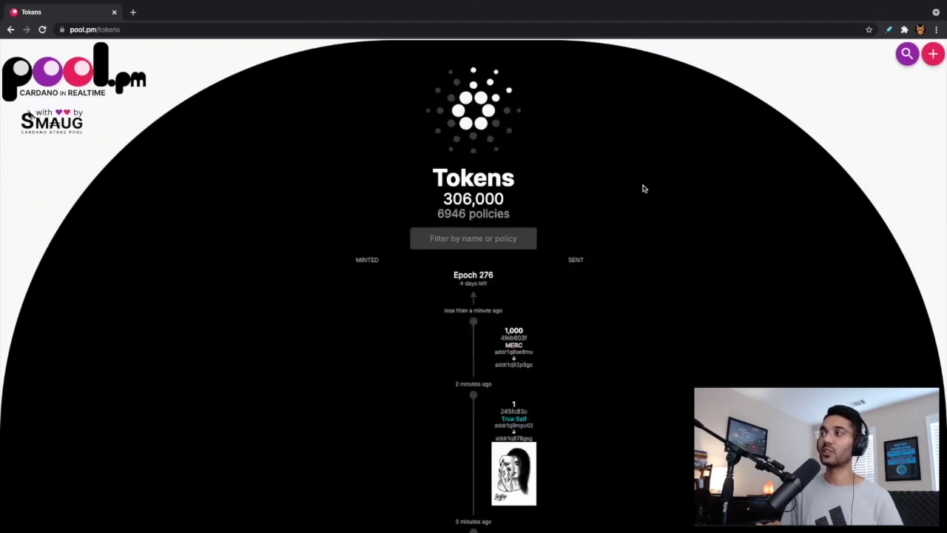
{"action": "scroll", "coordinate": [566, 243], "scroll_direction": "down", "scroll_amount": 2}
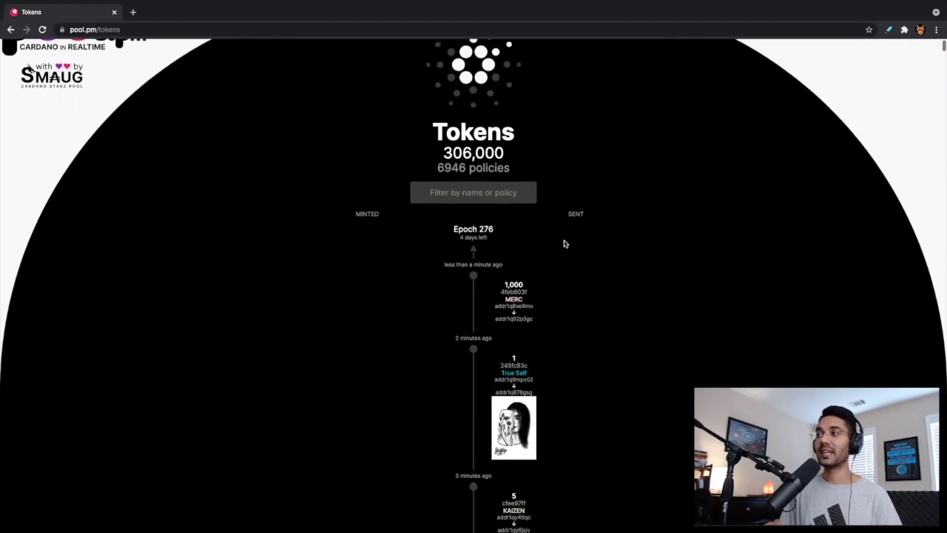
{"action": "scroll", "coordinate": [563, 243], "scroll_direction": "down", "scroll_amount": 2}
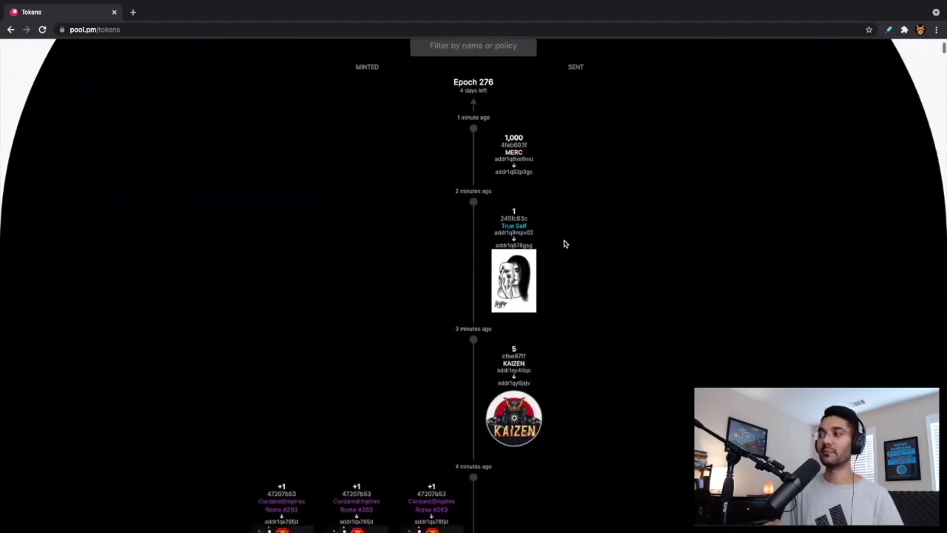
{"action": "scroll", "coordinate": [564, 244], "scroll_direction": "down", "scroll_amount": 1}
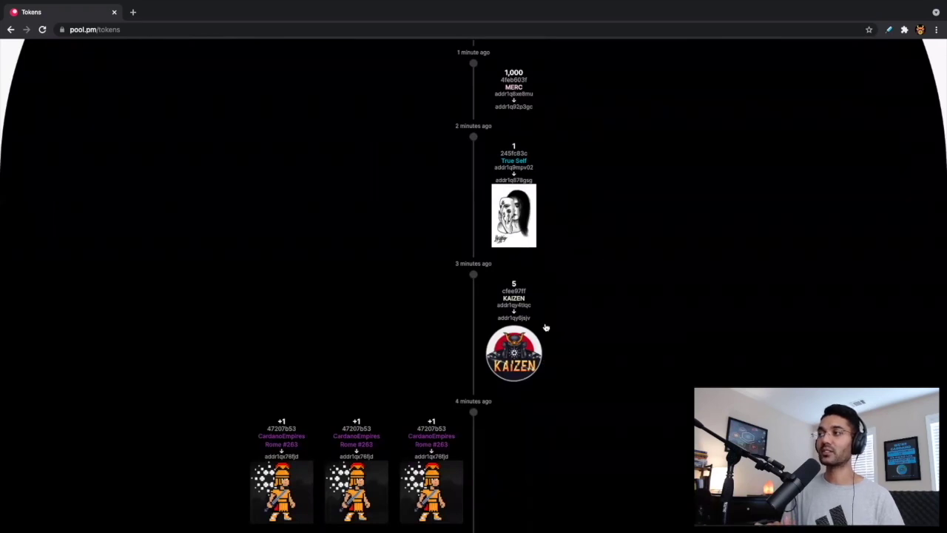
{"action": "scroll", "coordinate": [602, 258], "scroll_direction": "up", "scroll_amount": 3}
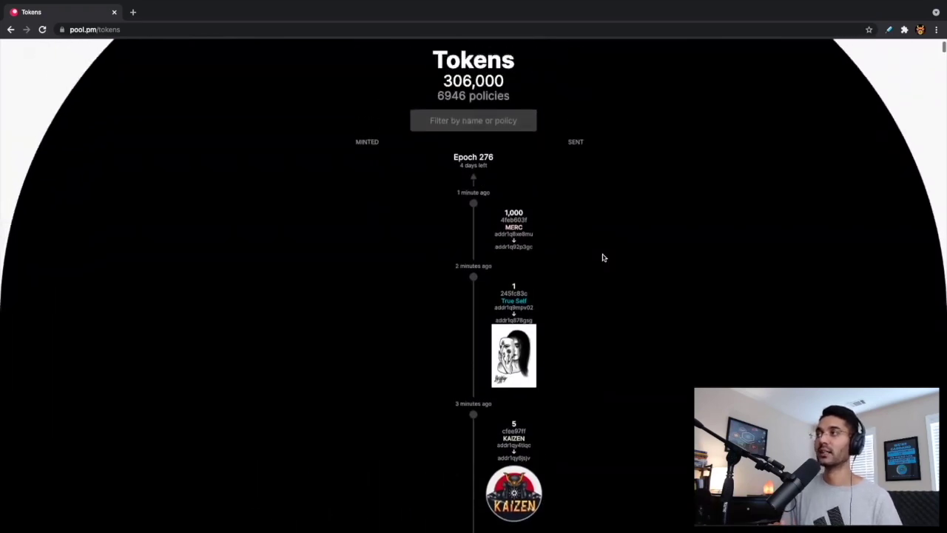
{"action": "scroll", "coordinate": [602, 257], "scroll_direction": "up", "scroll_amount": 1}
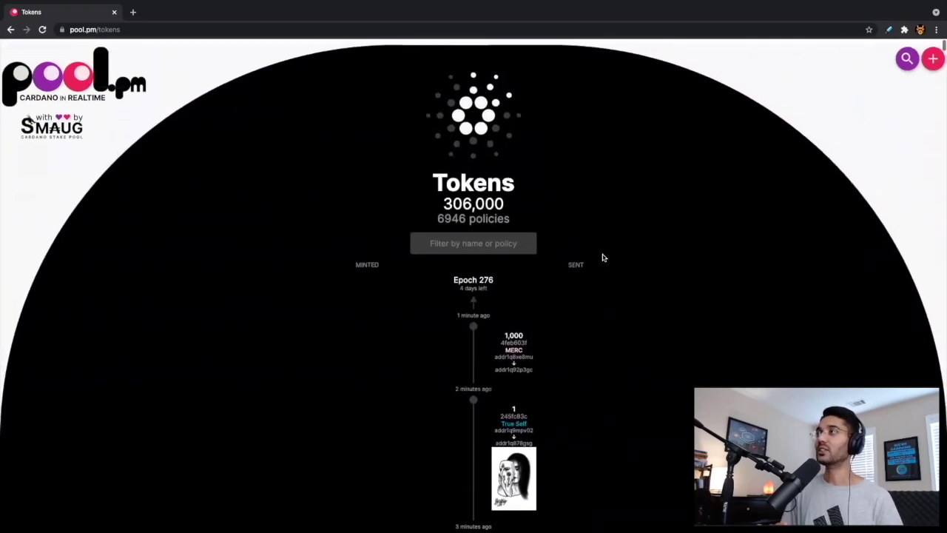
- Search pool.pm for the Tokens wallet's pasted address to confirm 1.4 ₳ and 5 KAIZEN
{"action": "left_click", "coordinate": [907, 53]}
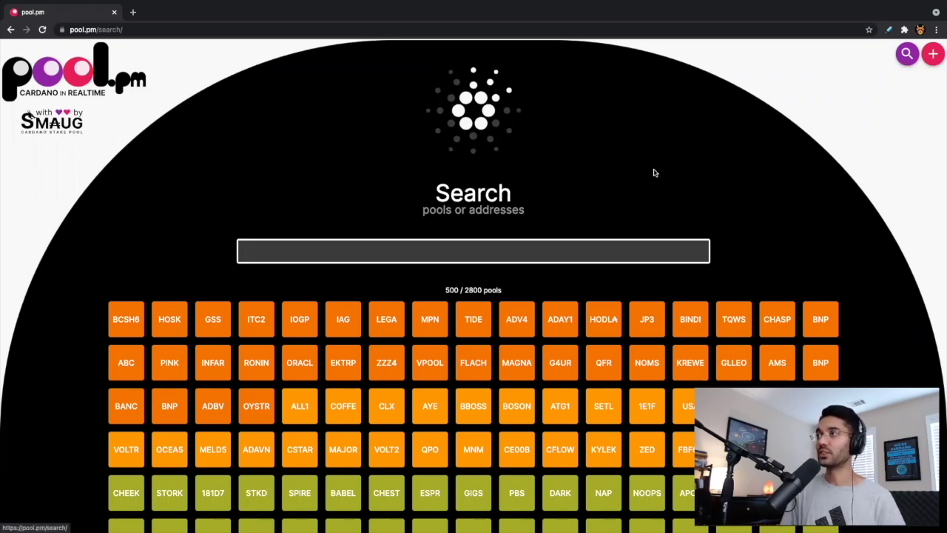
{"action": "left_click", "coordinate": [577, 244]}
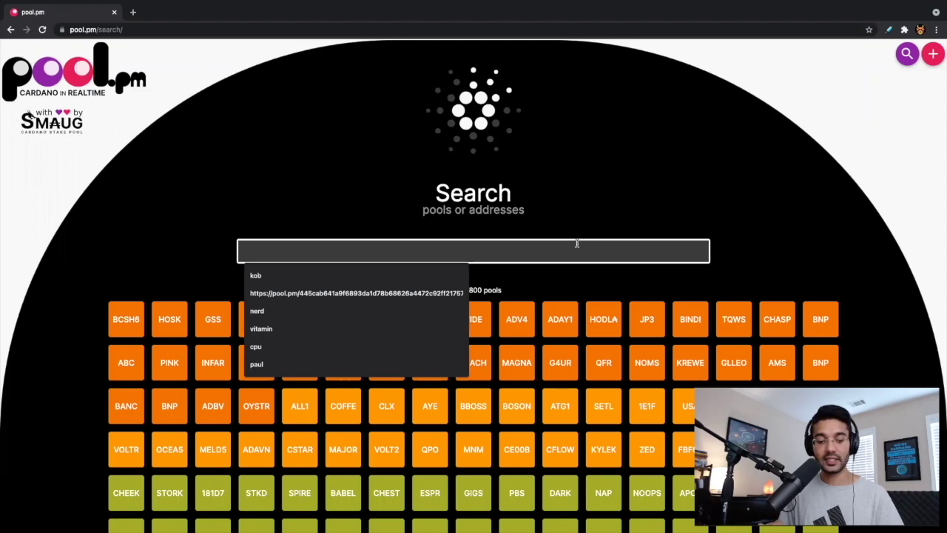
{"action": "key", "text": "ctrl+v"}
{"action": "key", "text": "Return"}
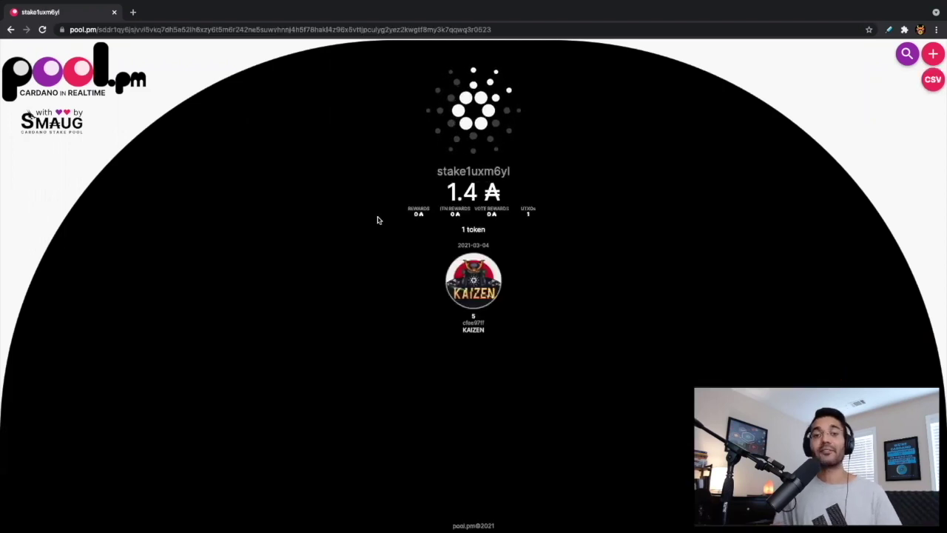